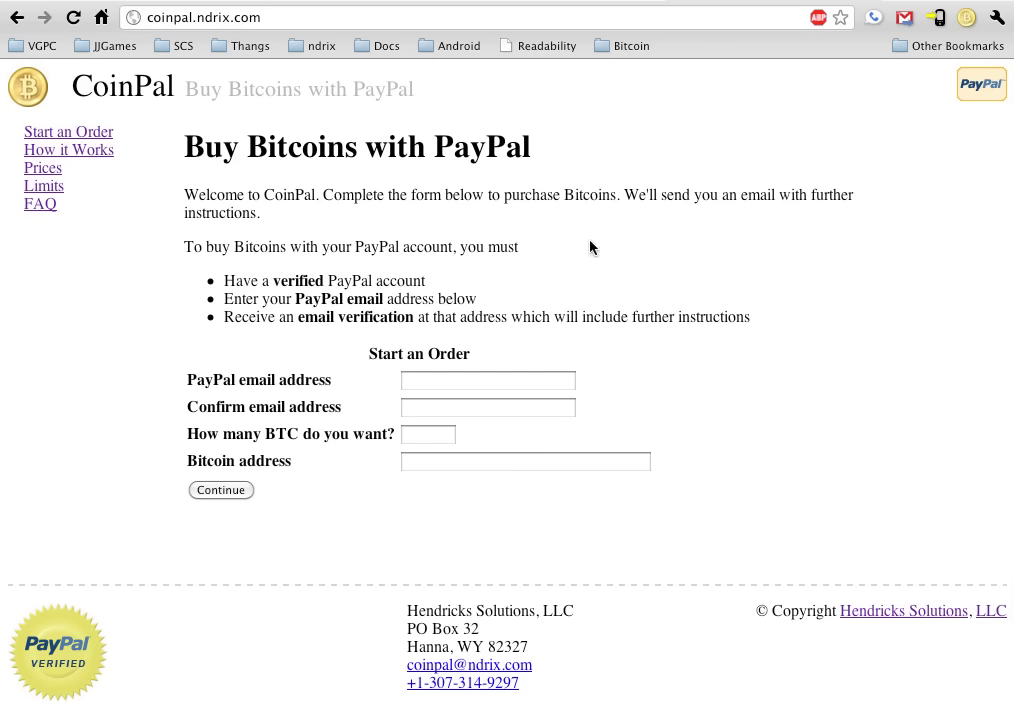
pyautogui.click(488, 380)
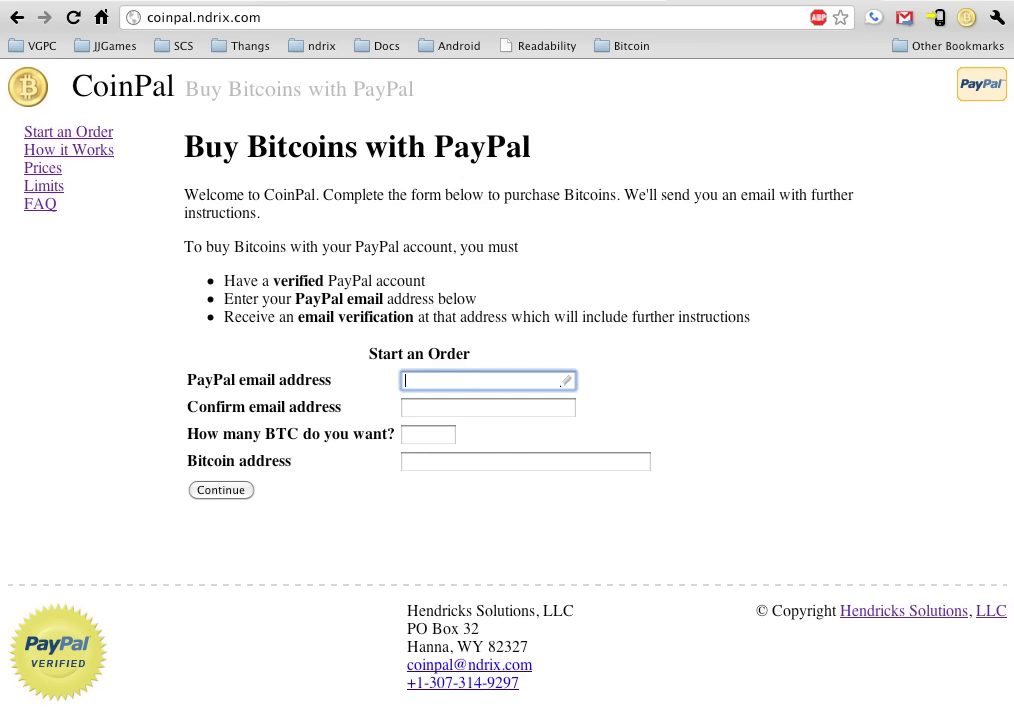
pyautogui.press('Tab')
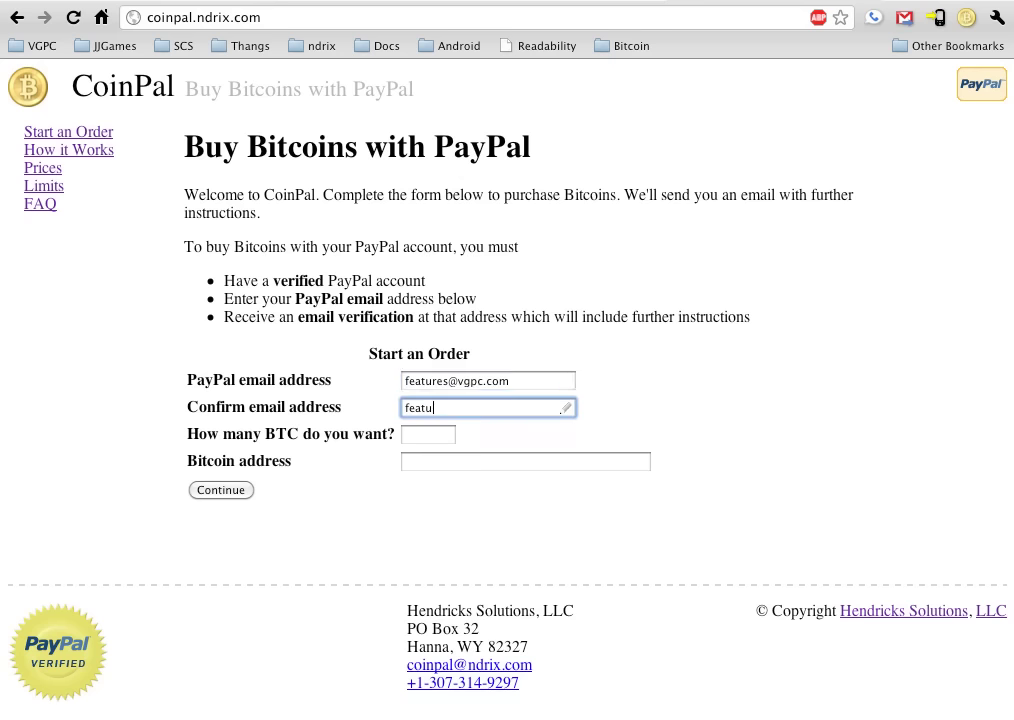
pyautogui.press('Tab')
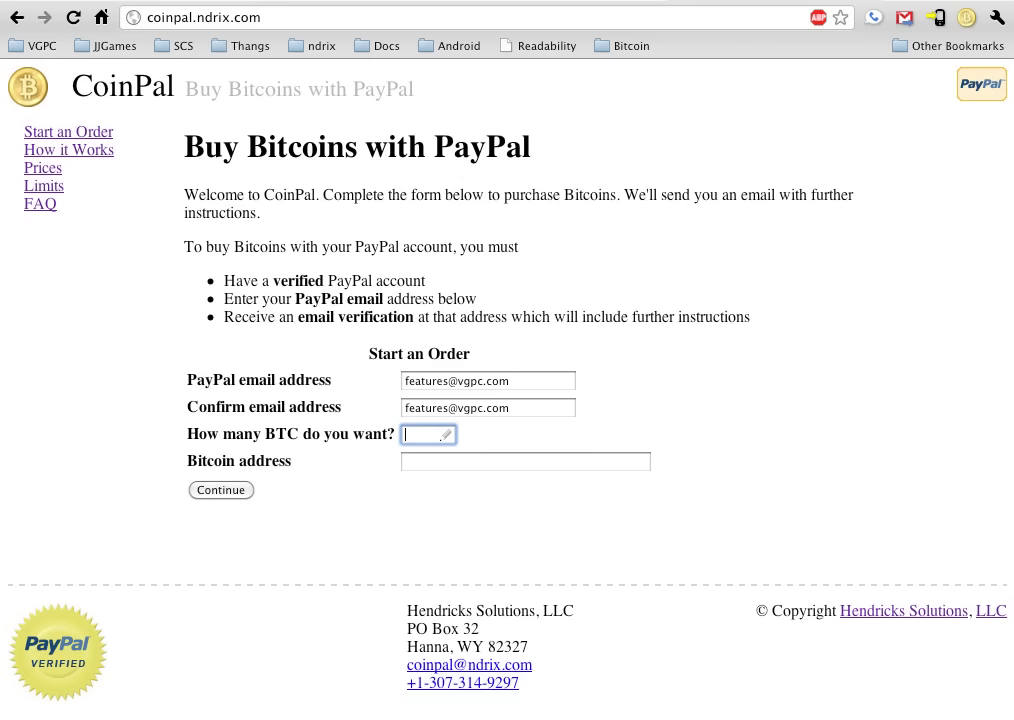
pyautogui.write('10')
pyautogui.press('Tab')
pyautogui.hotkey('ctrl', 'v')
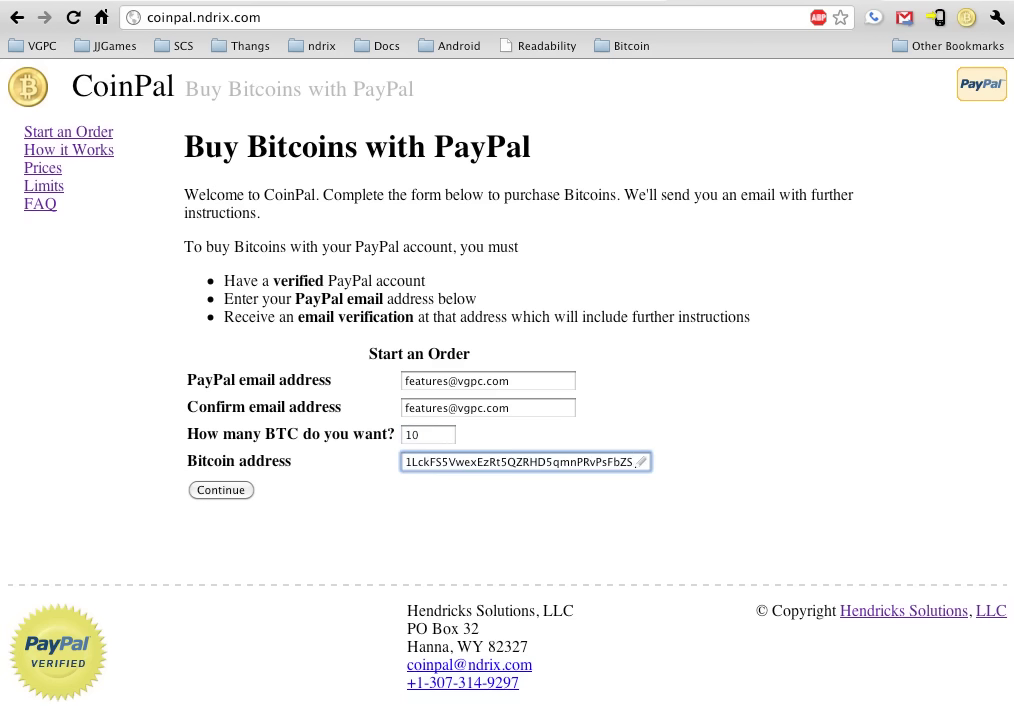
pyautogui.click(236, 496)
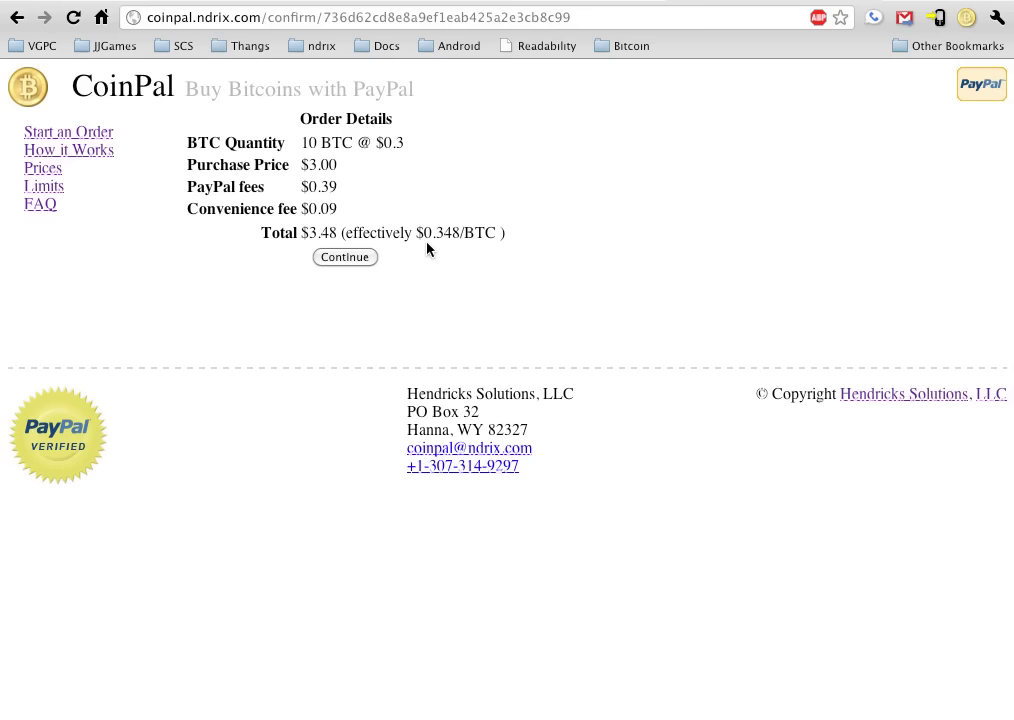
# - Accept the Order Details for 10 BTC totalling $3.48
pyautogui.click(349, 260)
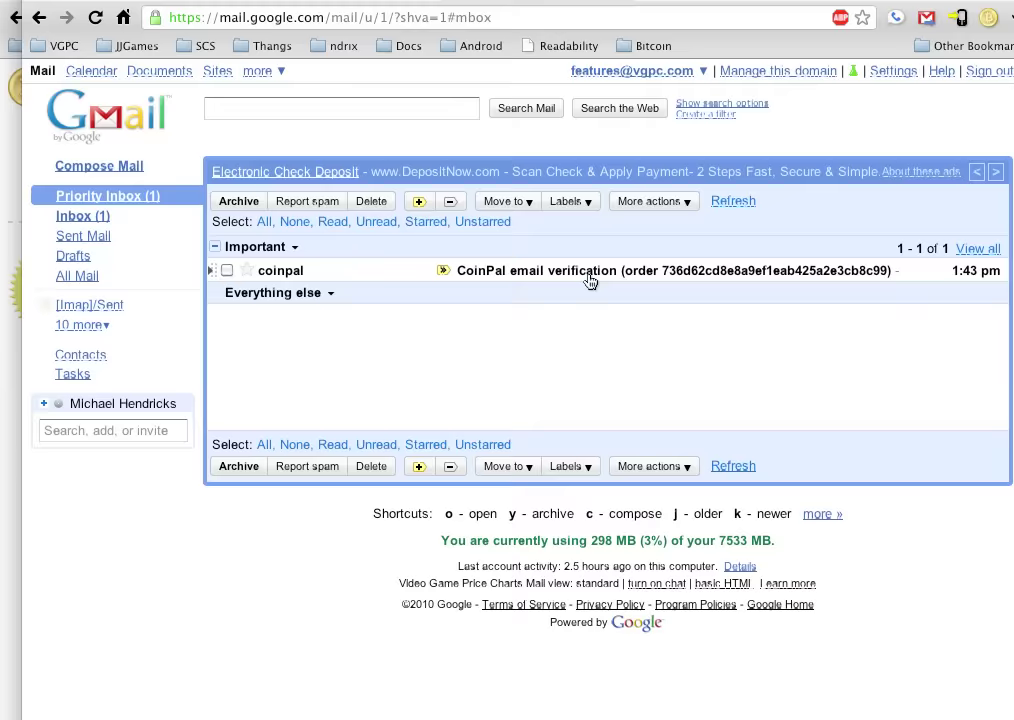
# - Open the CoinPal verification email and copy the continue_order link address
pyautogui.click(590, 271)
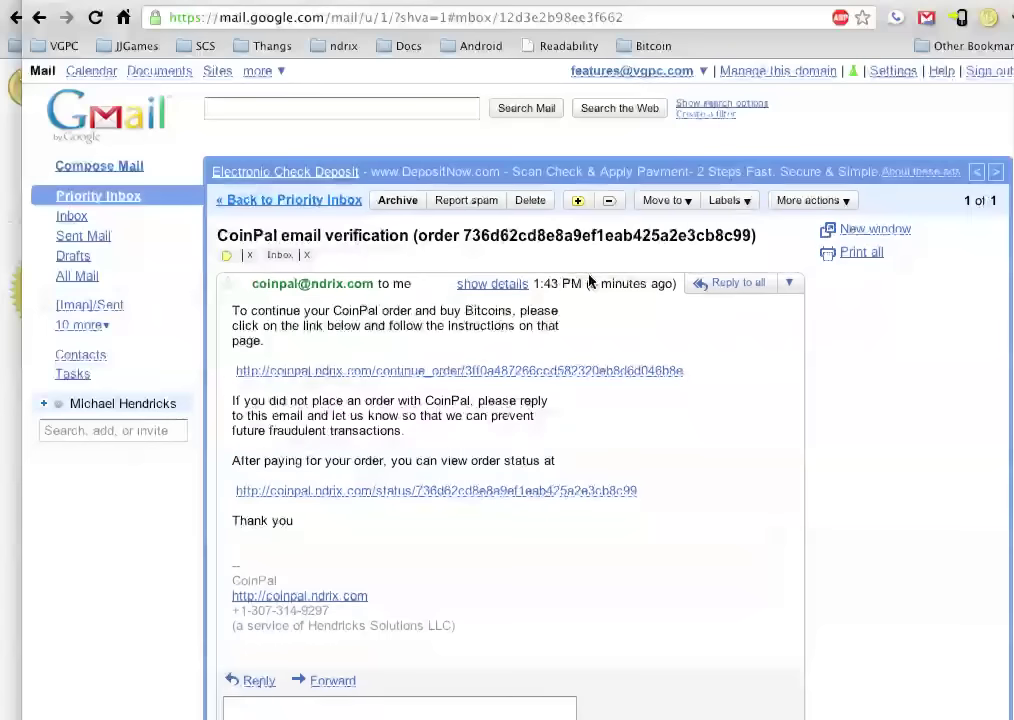
pyautogui.rightClick(392, 372)
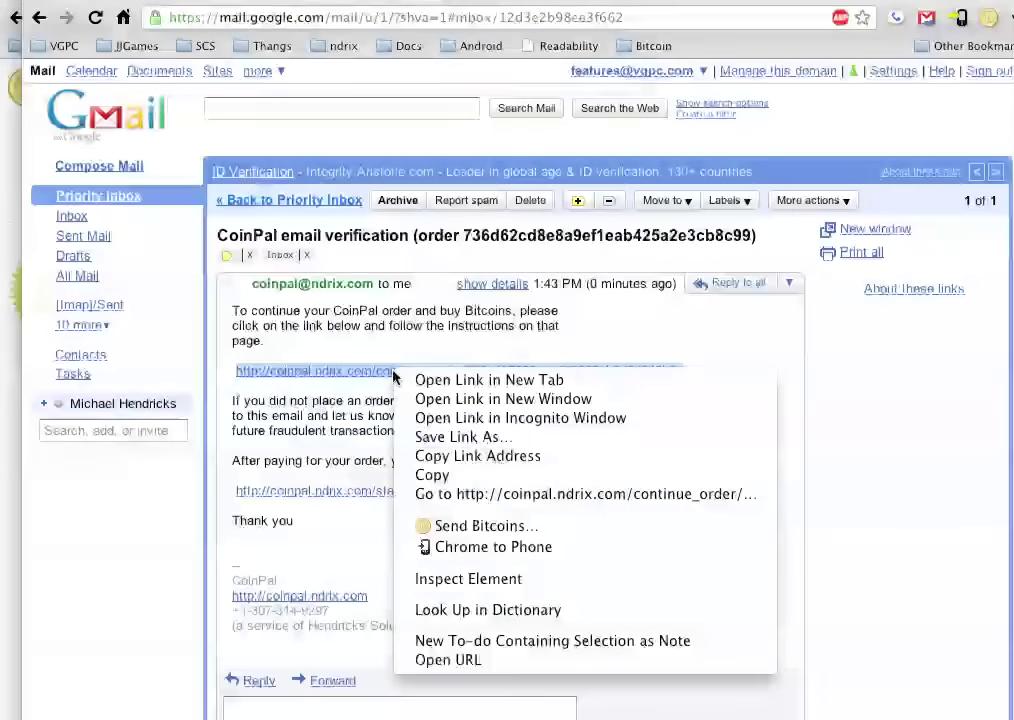
pyautogui.click(490, 462)
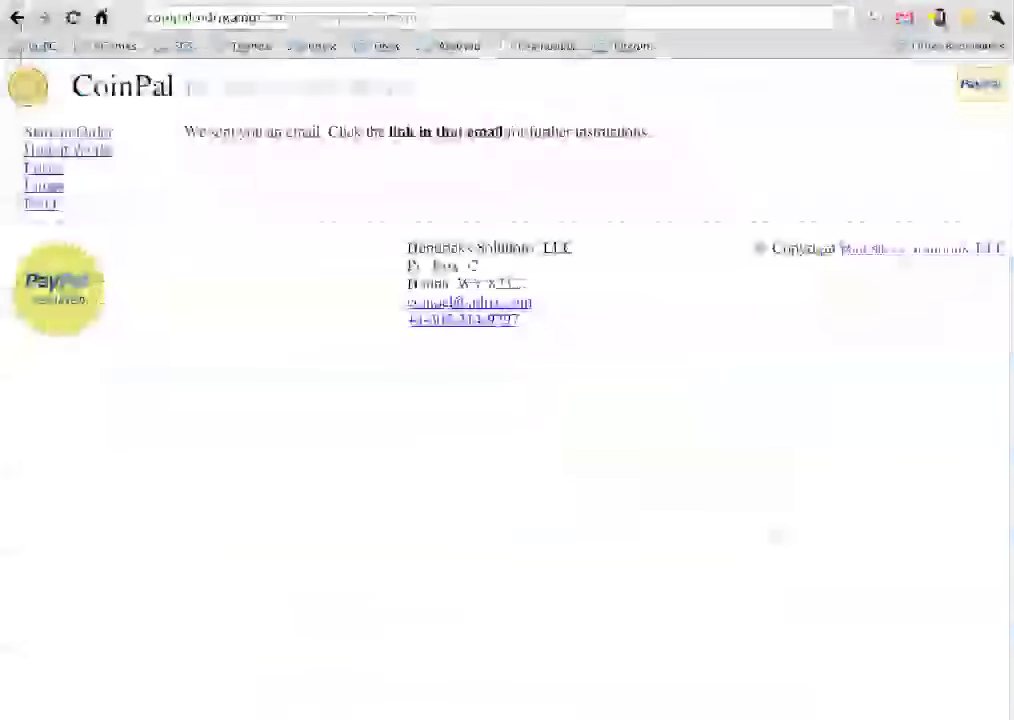
# - Load the copied continue-order link from the browser address bar
pyautogui.press('super+l')
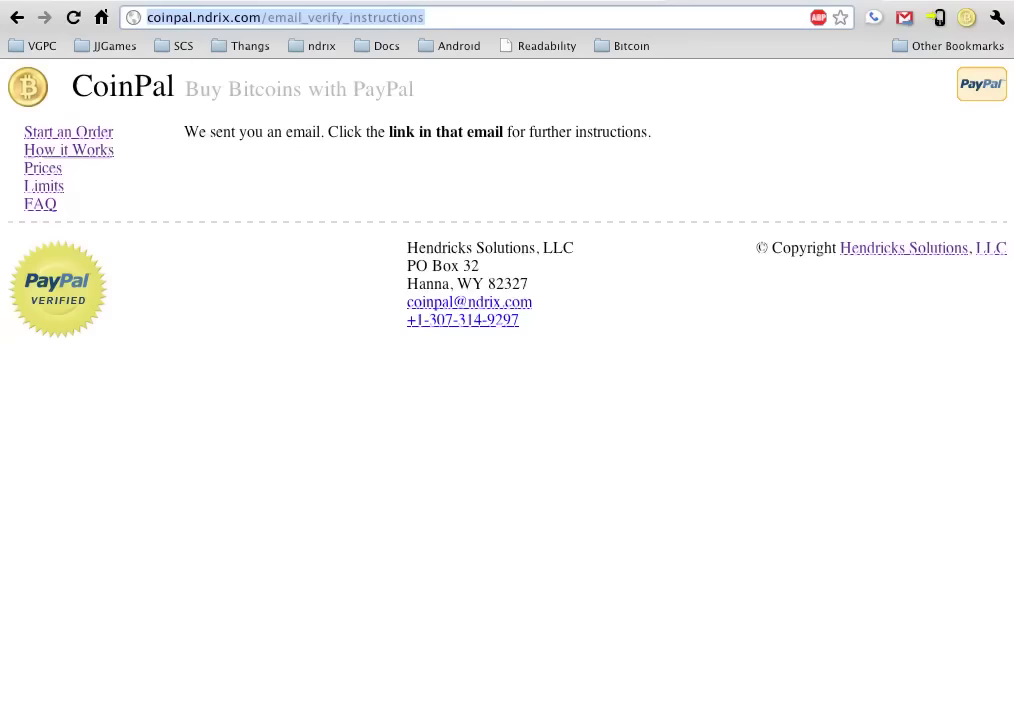
pyautogui.press('super+v')
pyautogui.press('Return')
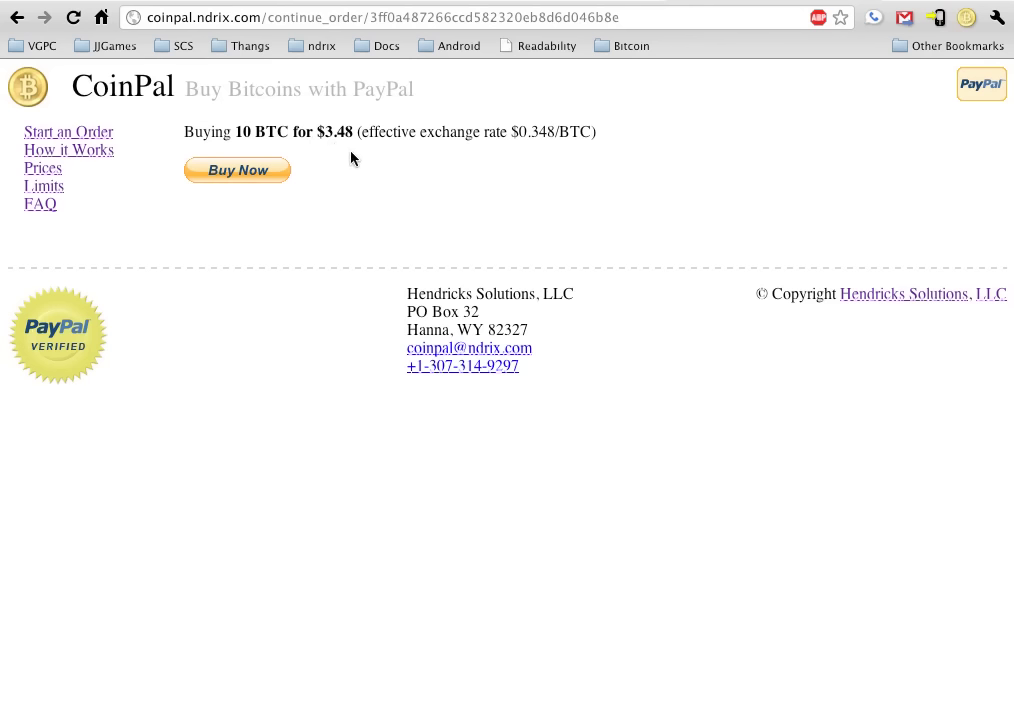
pyautogui.click(248, 176)
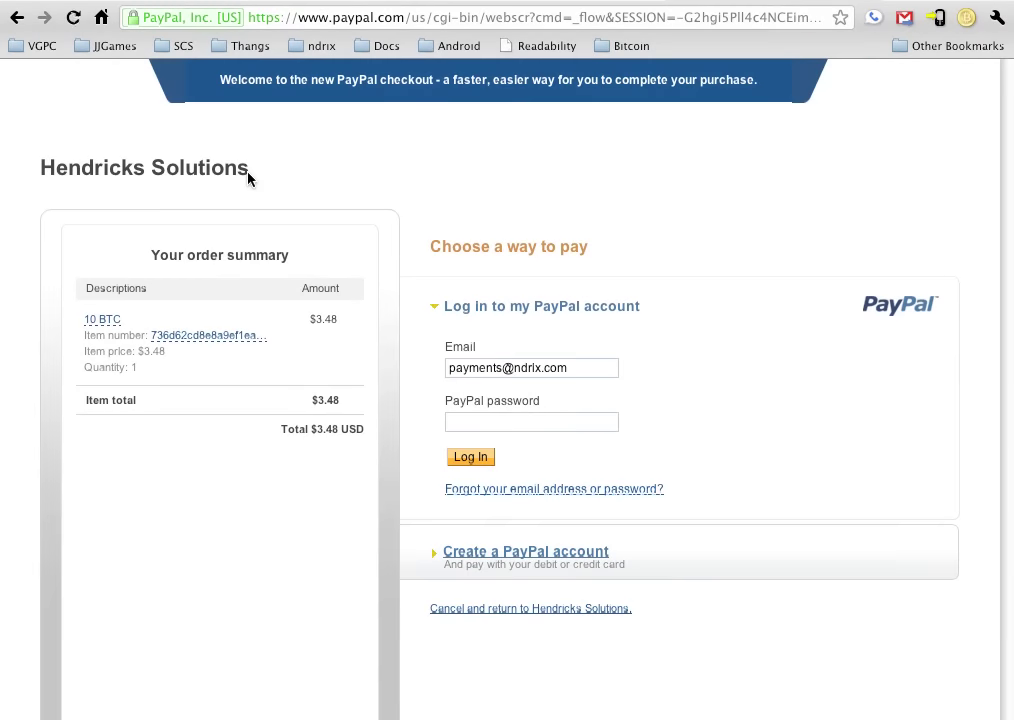
pyautogui.click(484, 374)
pyautogui.press('super+a')
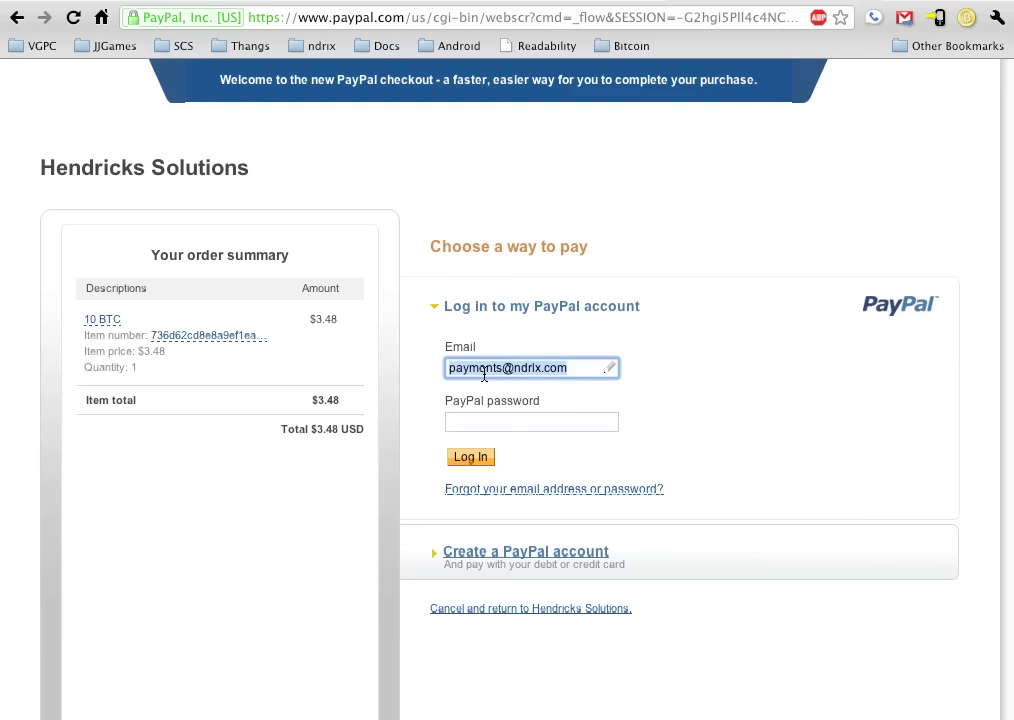
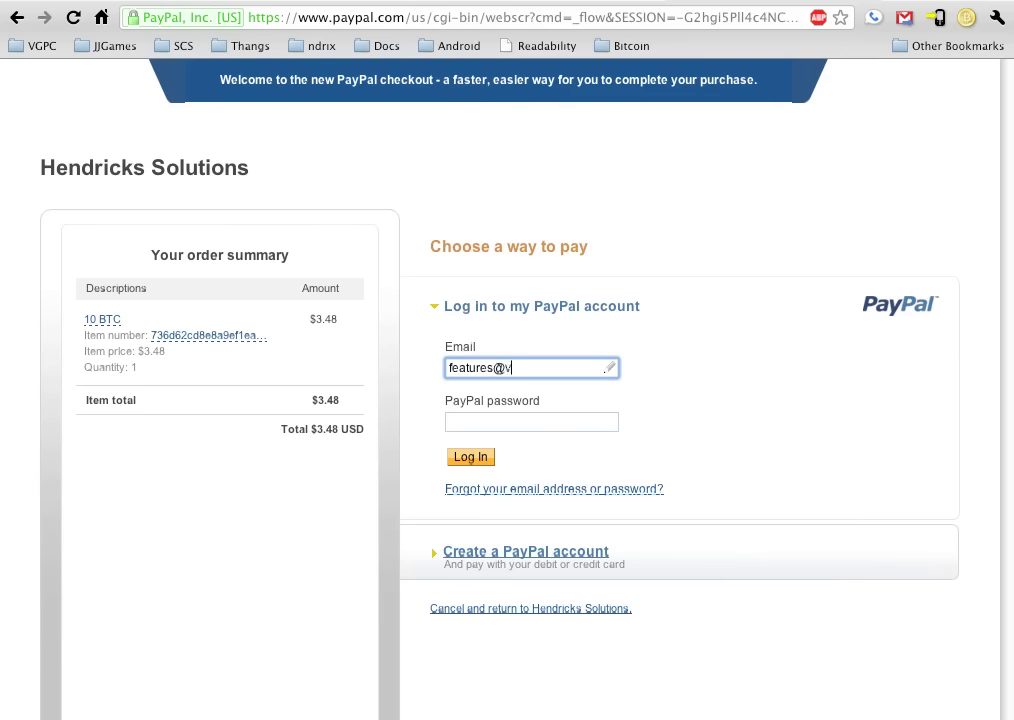
pyautogui.press('Tab')
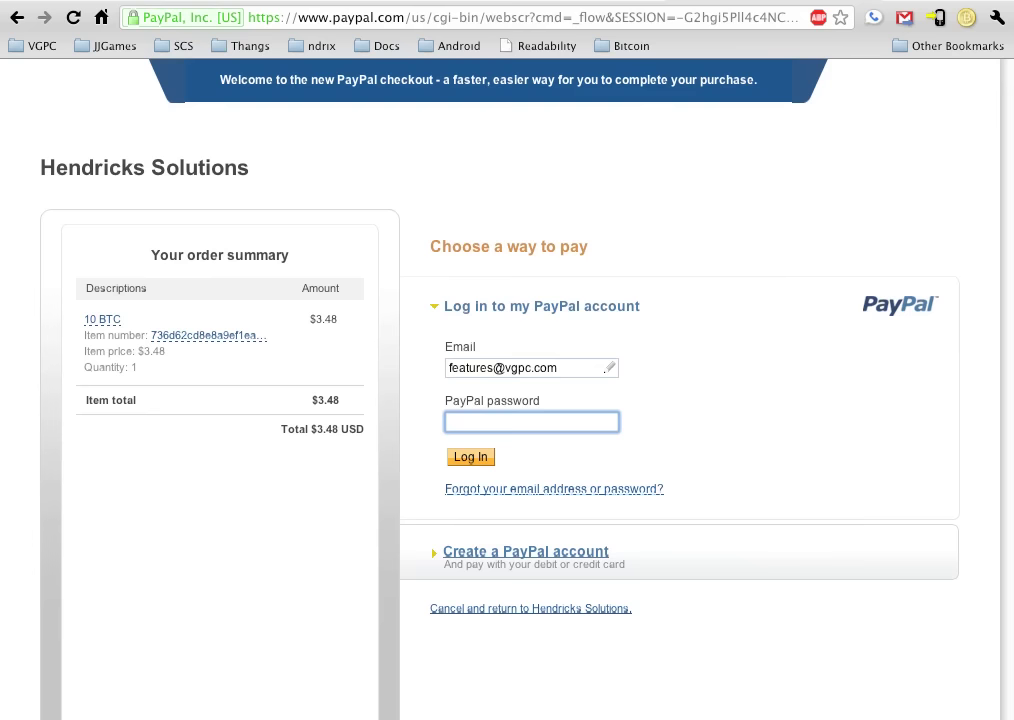
pyautogui.write('xxxxxxxx')
pyautogui.press('Return')
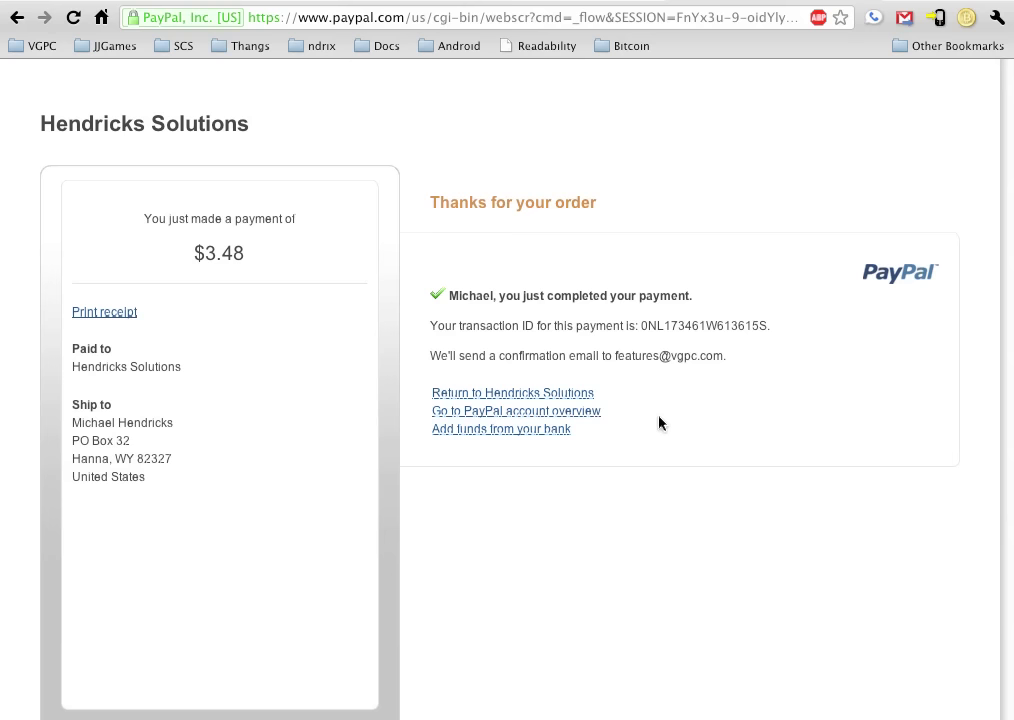
pyautogui.click(509, 396)
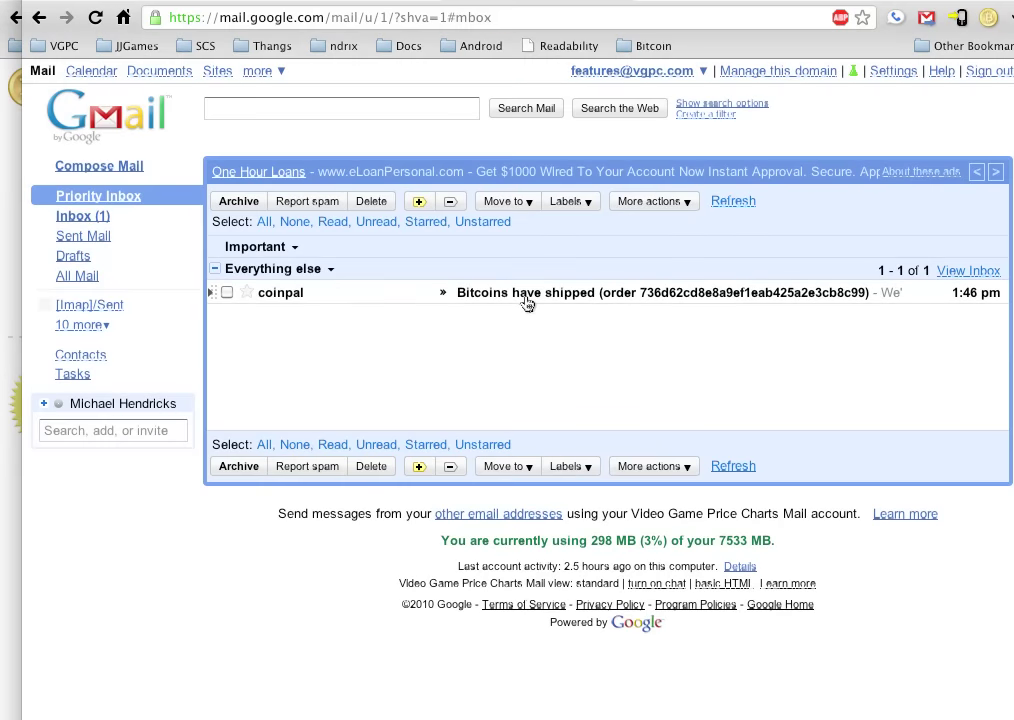
# - Open the 'Bitcoins have shipped' email, select its transaction hash, and return to the CoinPal tab
pyautogui.click(524, 298)
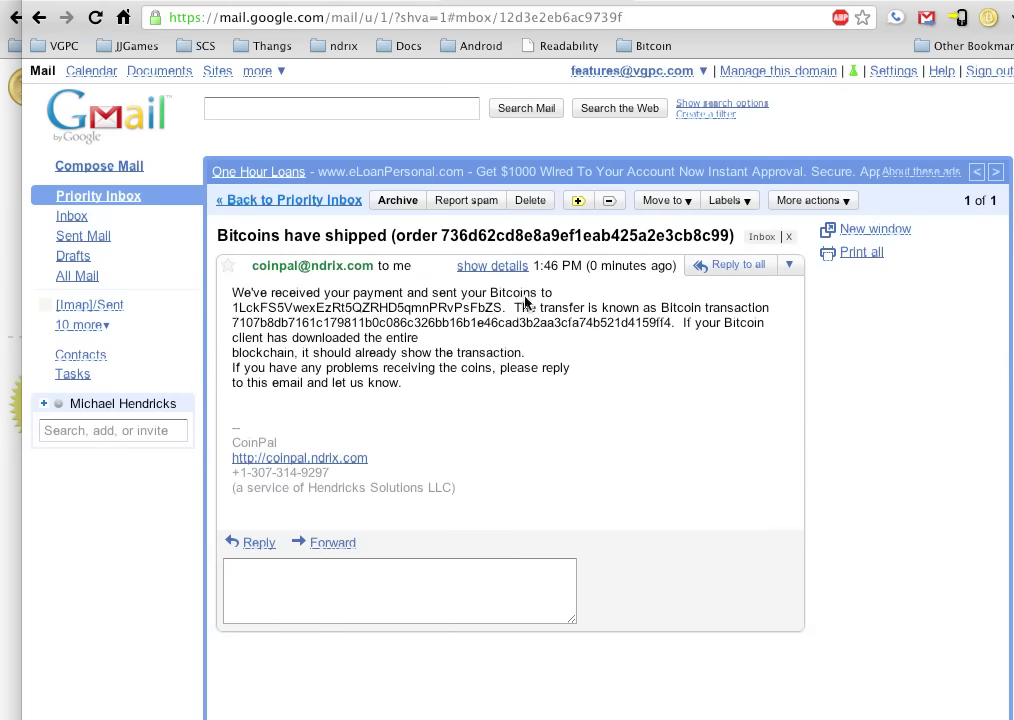
pyautogui.doubleClick(306, 325)
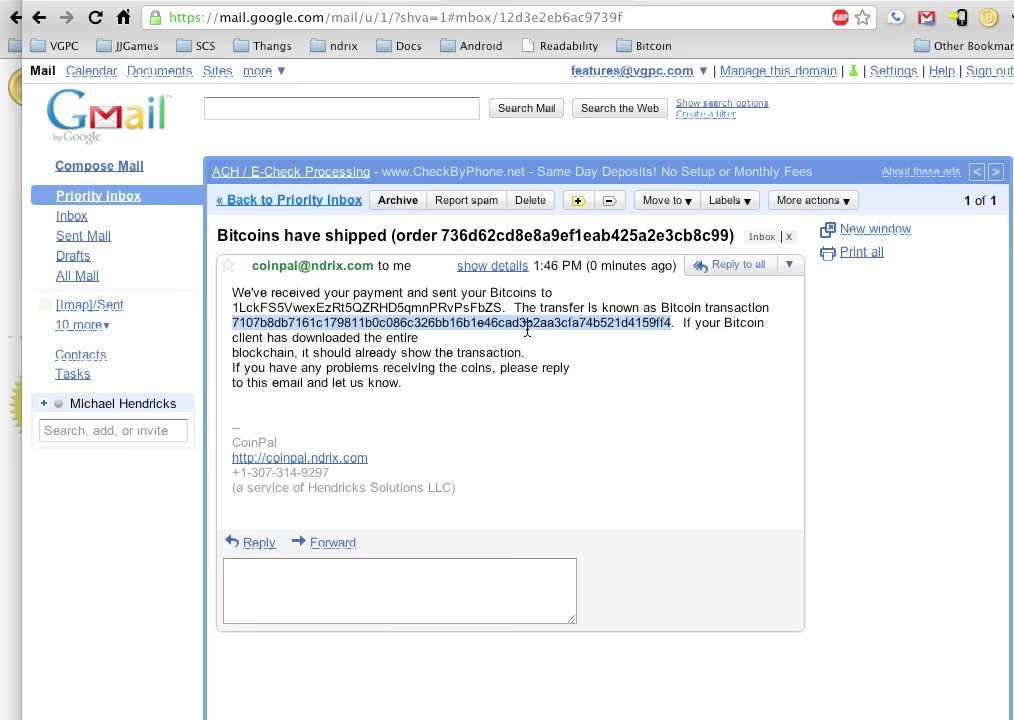
pyautogui.hotkey('ctrl', 'Tab')
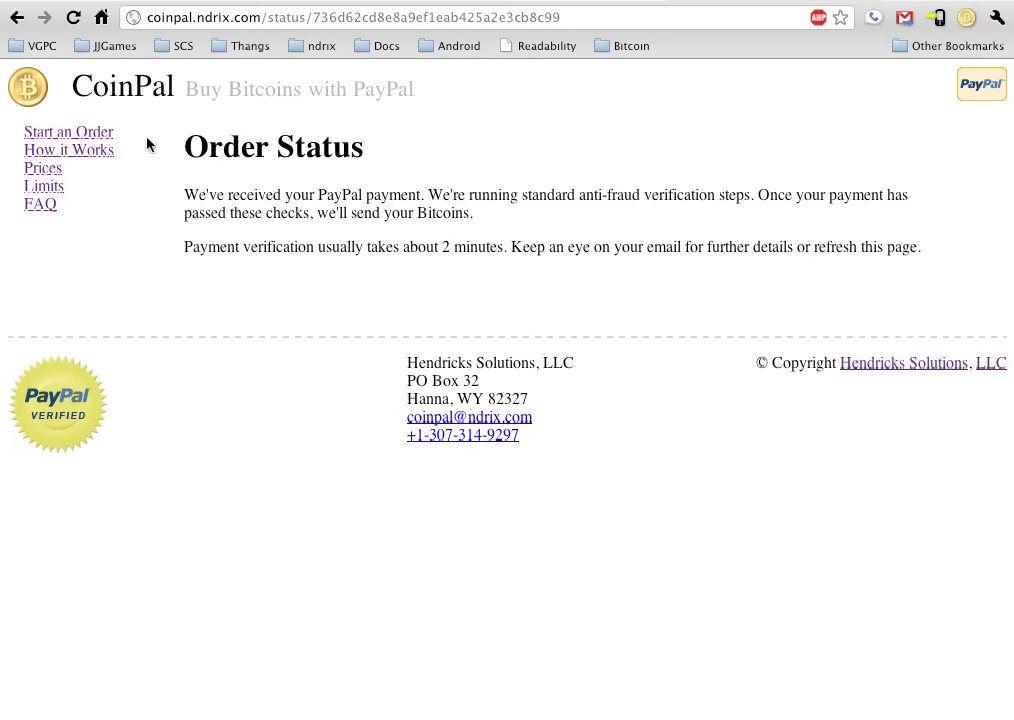
# - Reload the Order Status page to show the completed order with its transaction ID
pyautogui.click(71, 17)
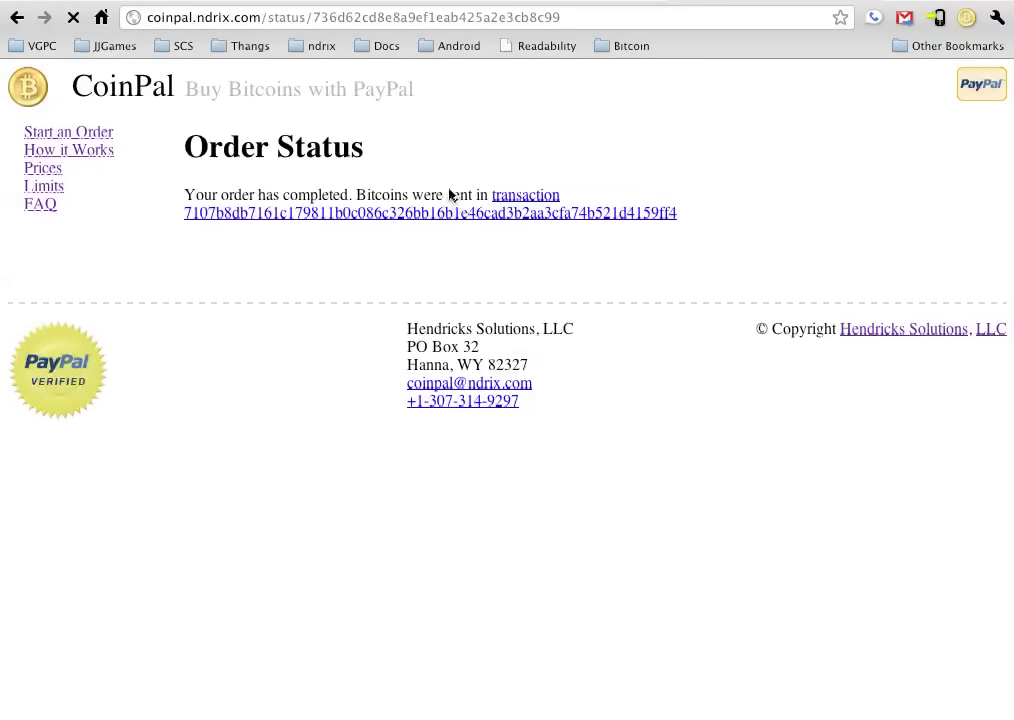